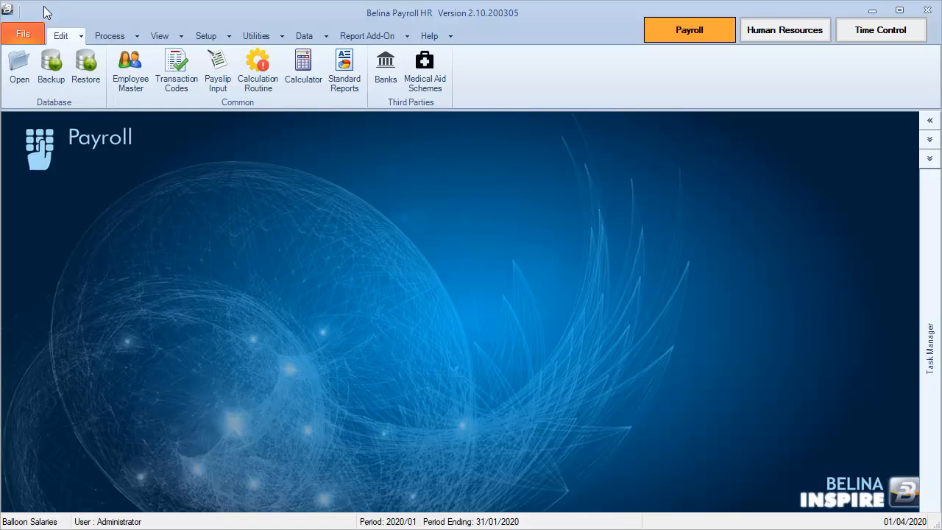
Insert a new record in the Employee Master and prefix the employee code with BS.
left_click(69, 41)
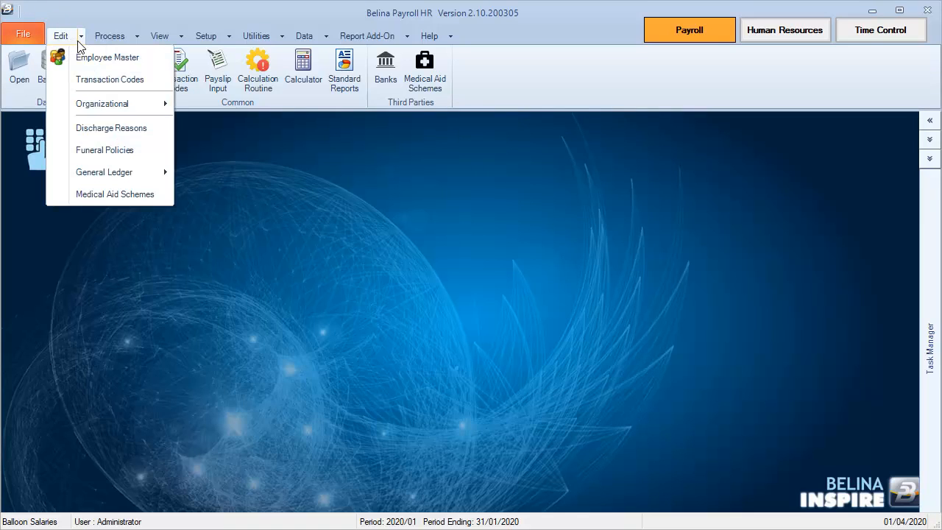
left_click(86, 59)
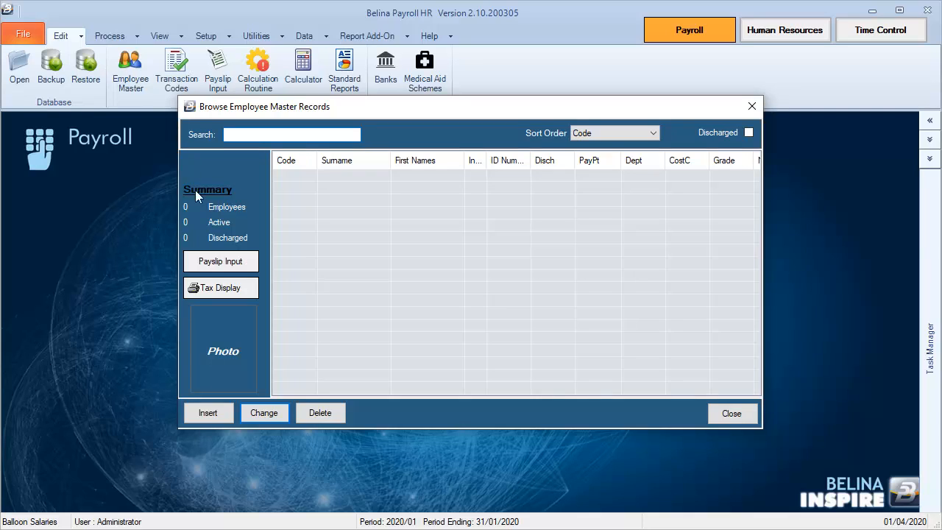
left_click(210, 413)
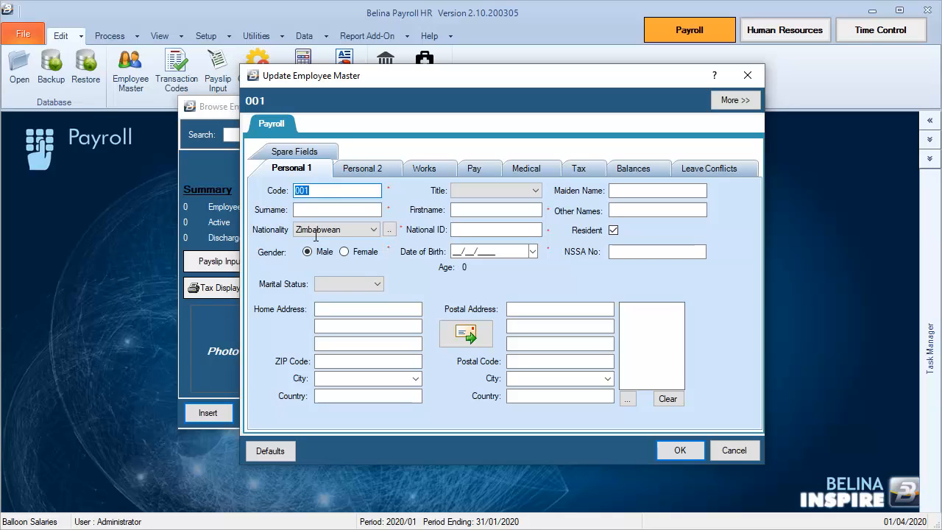
left_click(316, 191)
type("BS")
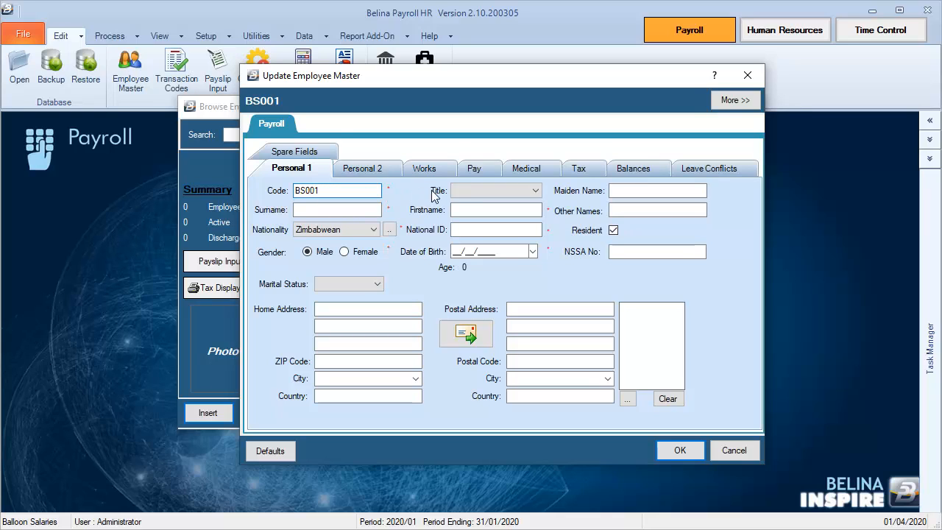
Set the employee's title to Ms and enter the surname and first name.
left_click(463, 193)
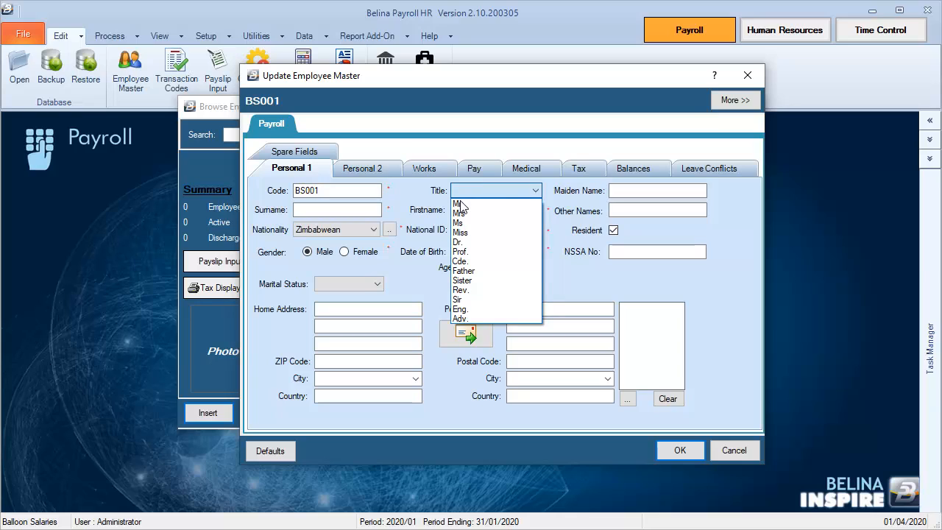
left_click(460, 222)
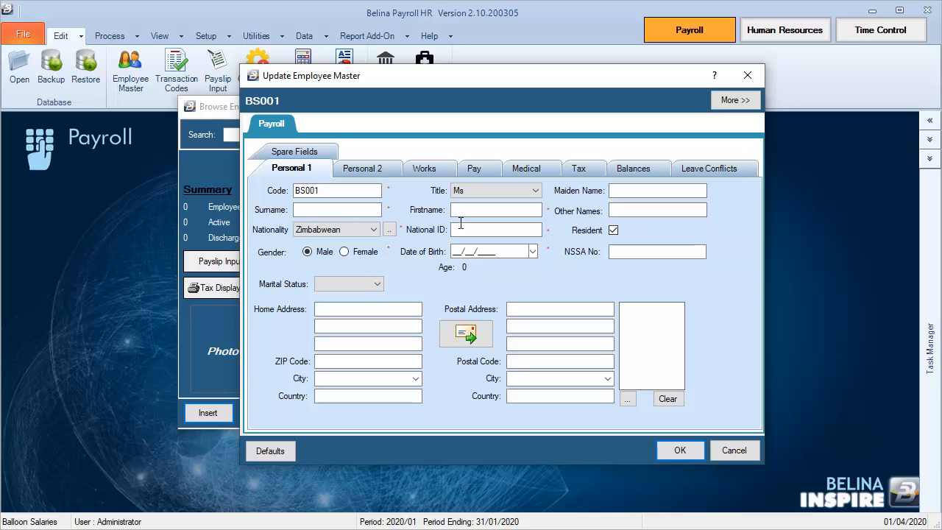
left_click(348, 209)
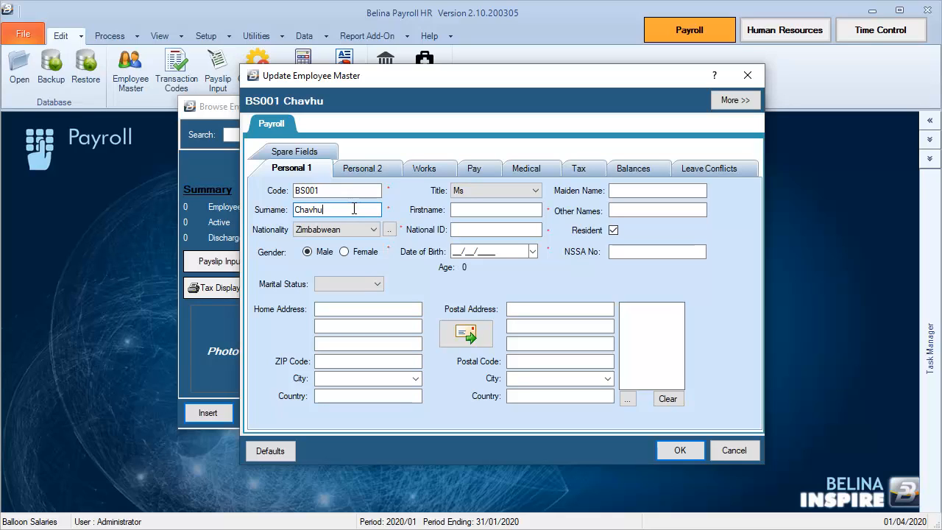
left_click(496, 209)
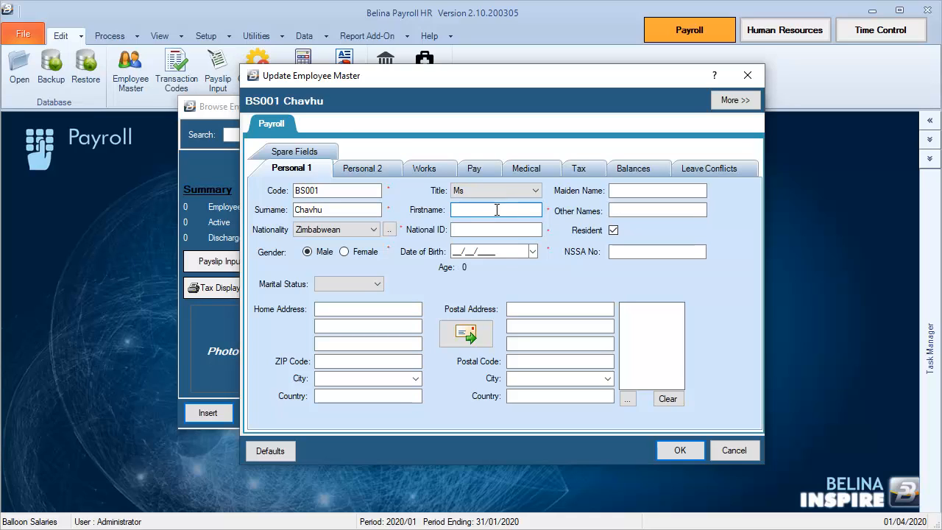
left_click(613, 210)
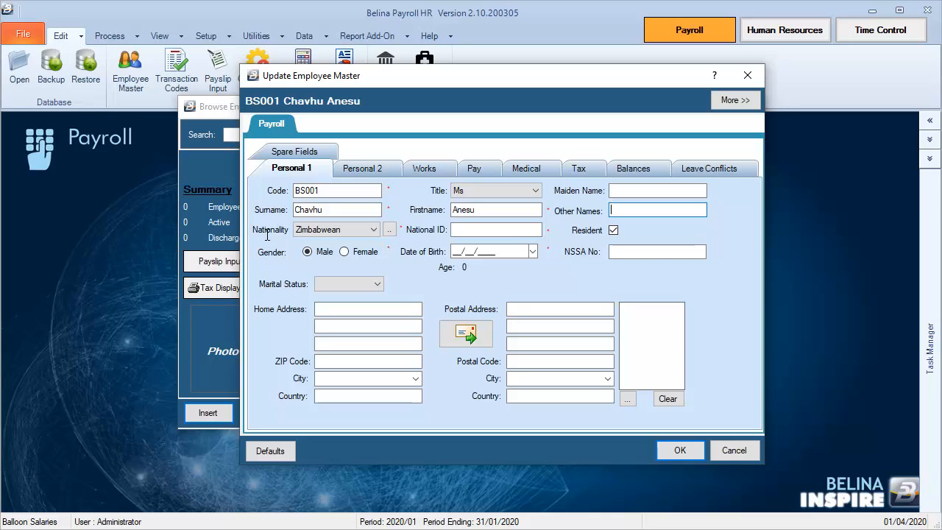
Enter the employee's national ID number.
left_click(474, 229)
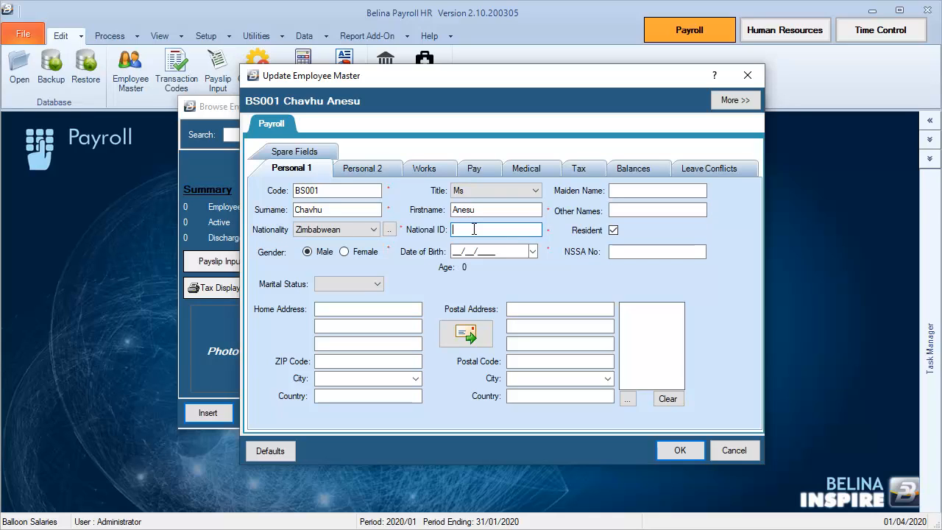
Set the employee's gender to Female and enter the date of birth.
left_click(344, 251)
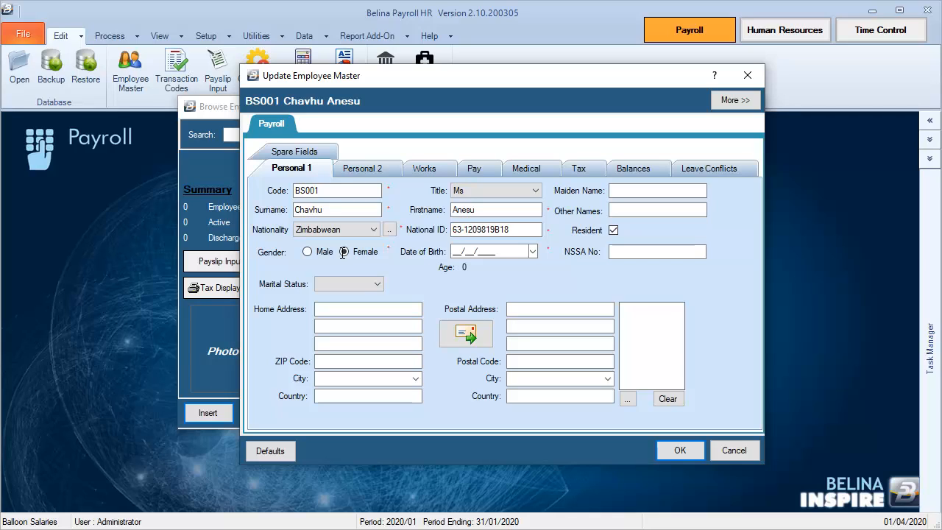
left_click(456, 251)
double_click(455, 252)
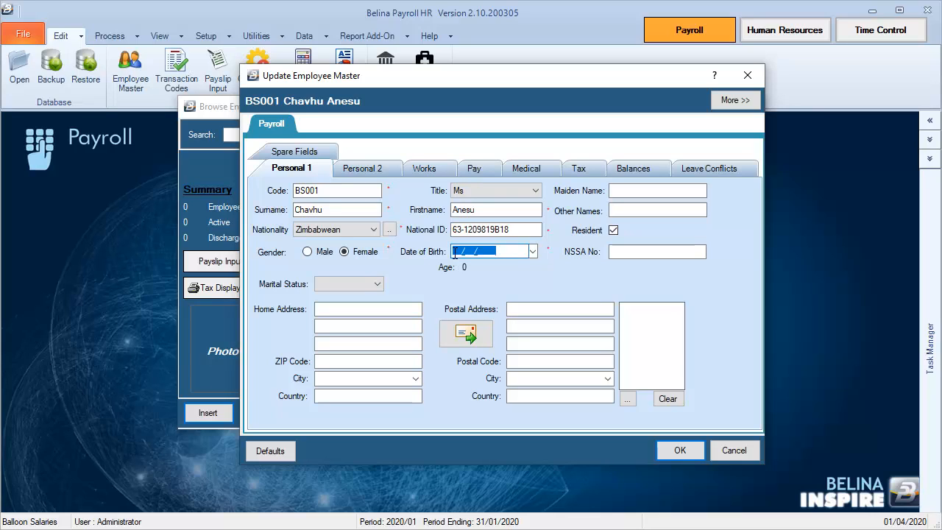
left_click(455, 251)
type("27/02/2")
key("BackSpace")
type("1996")
Enter the employee's NSSA number and set the marital status to Single.
left_click(626, 251)
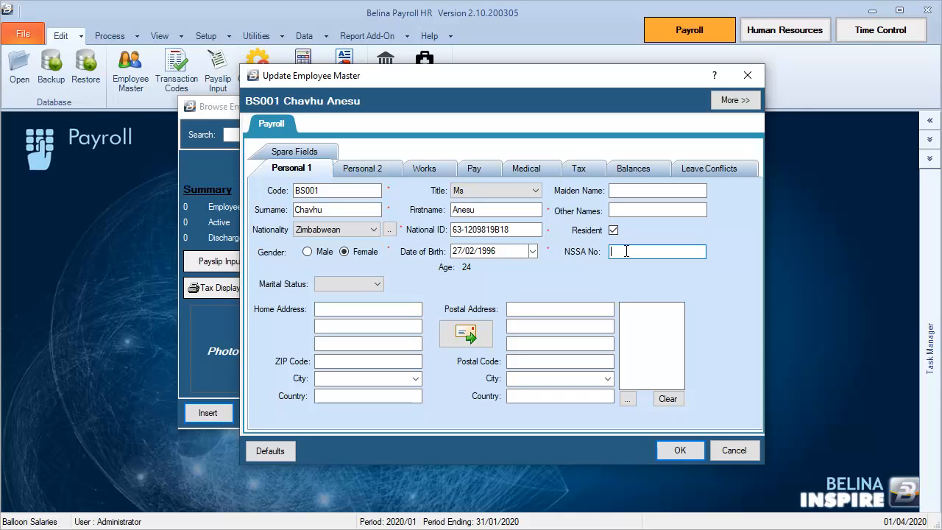
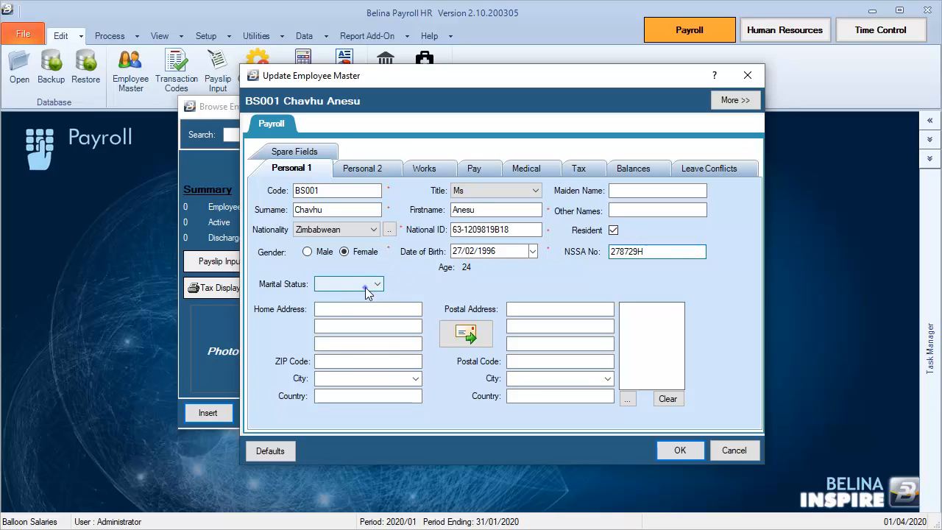
left_click(368, 285)
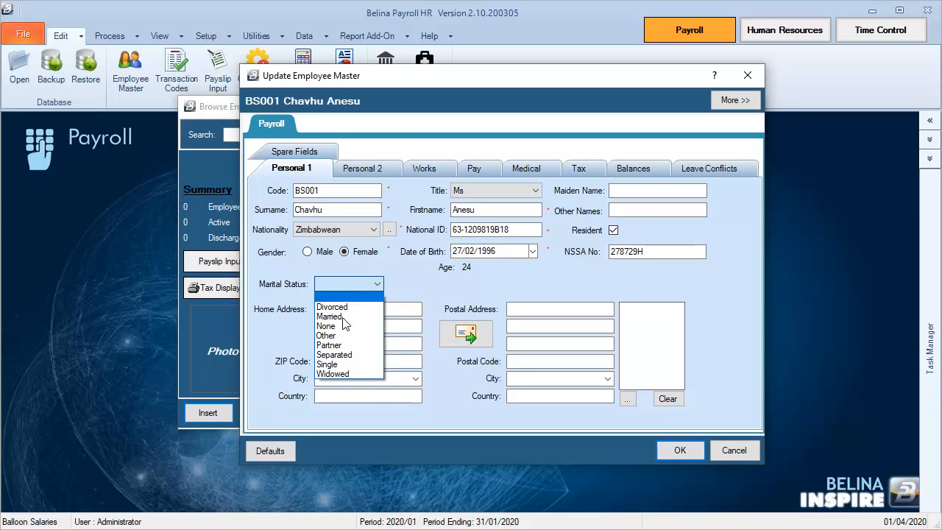
left_click(340, 364)
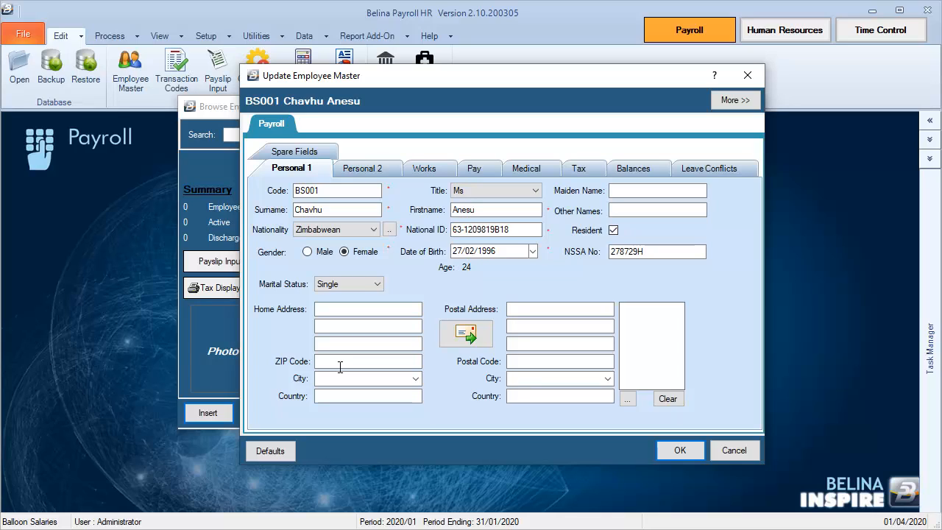
Fill in the three street and suburb lines of the employee's home address.
left_click(353, 309)
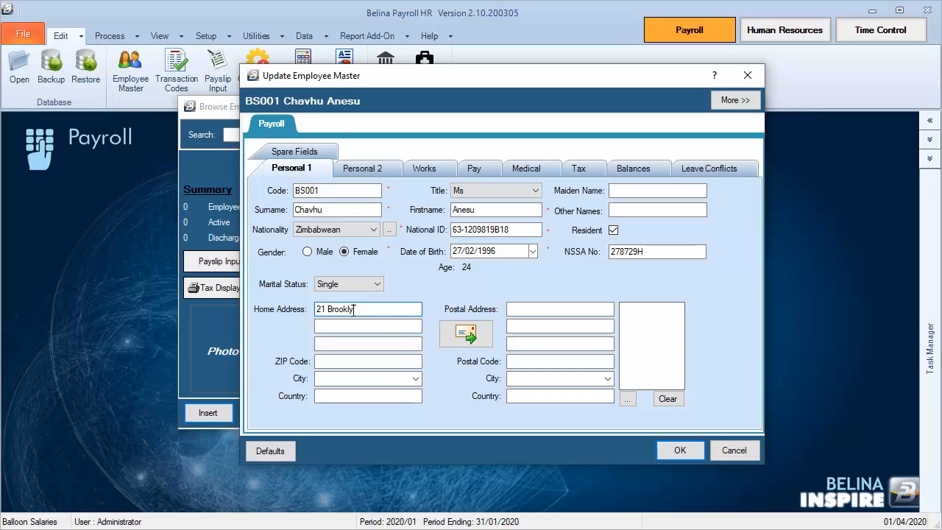
left_click(351, 326)
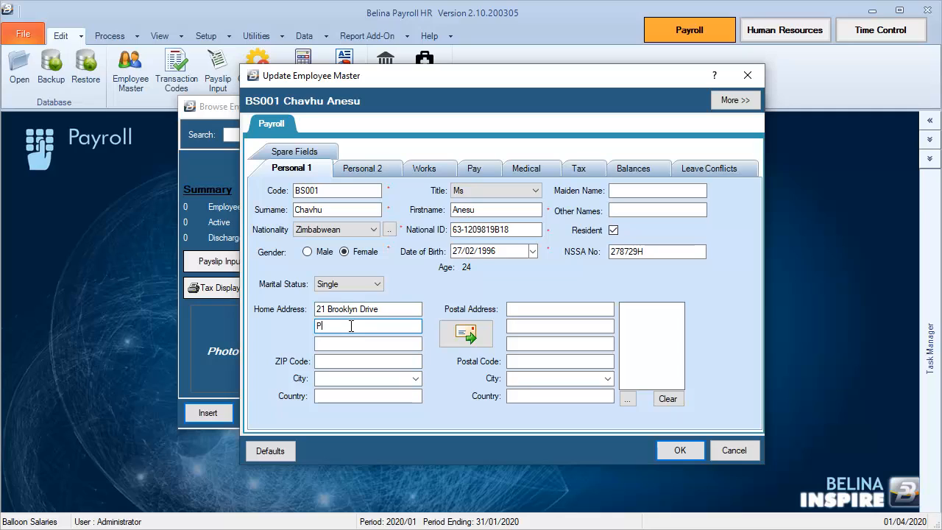
left_click(348, 342)
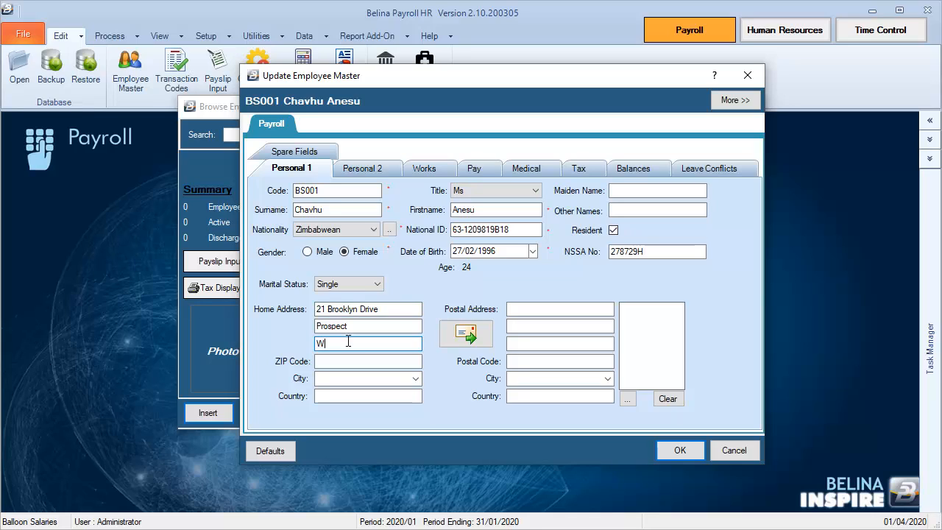
Complete the home address with its city and country, and copy it to the postal address.
left_click(345, 362)
left_click(332, 380)
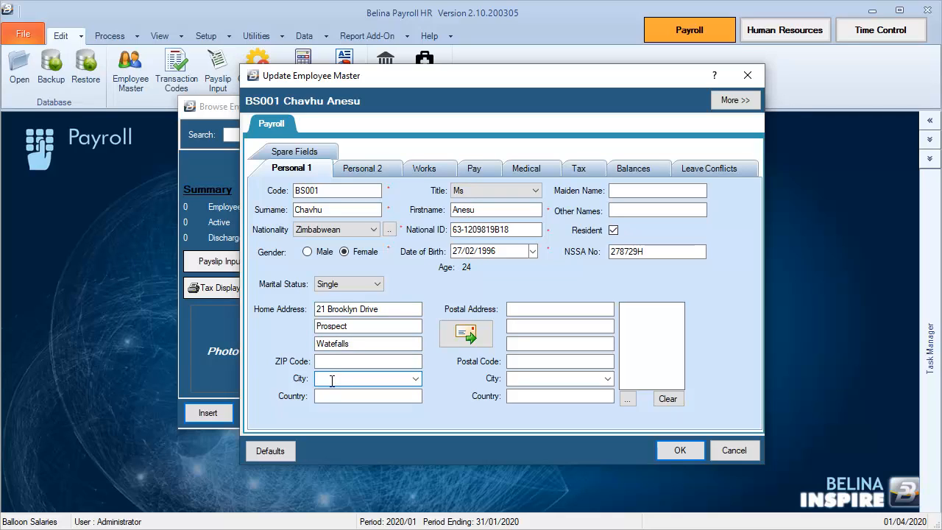
type("Harare")
left_click(332, 398)
type("Zimb")
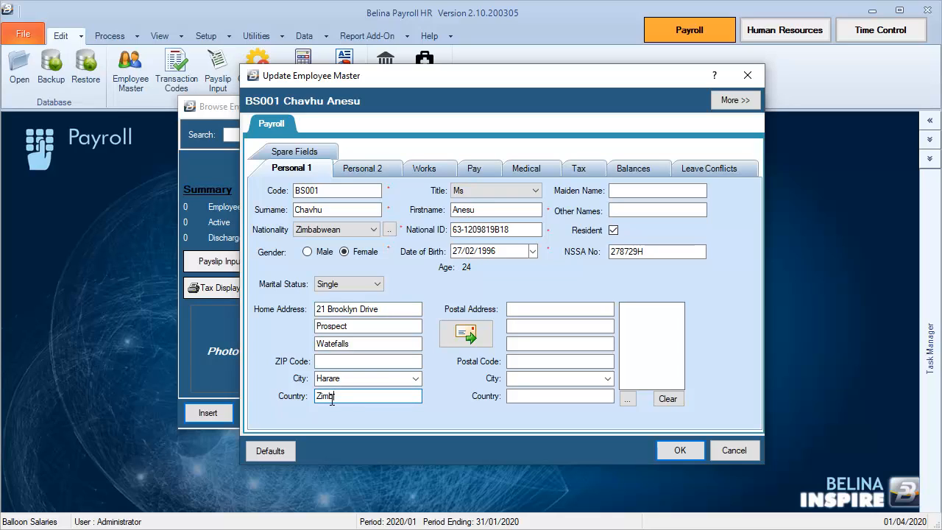
type("abwe")
left_click(476, 335)
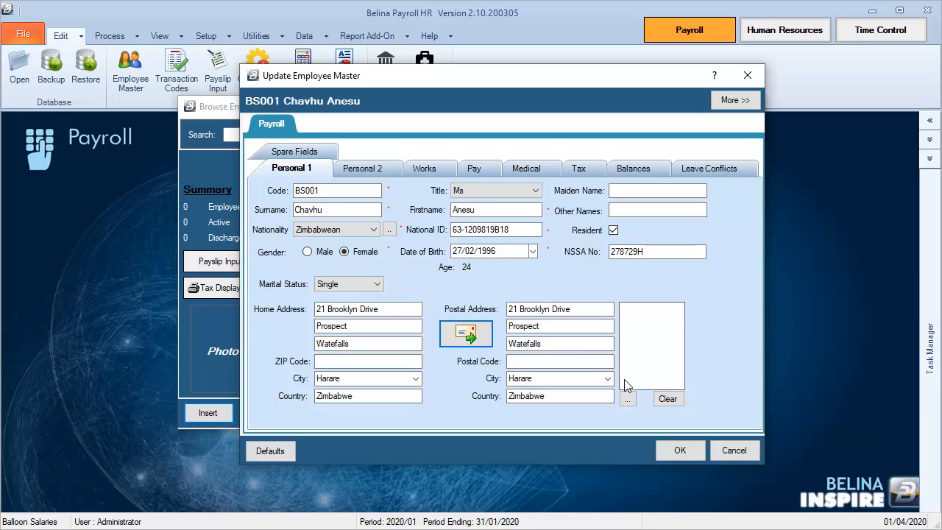
Attach the employee's PNG photo from the Pictures folder to the record.
left_click(628, 400)
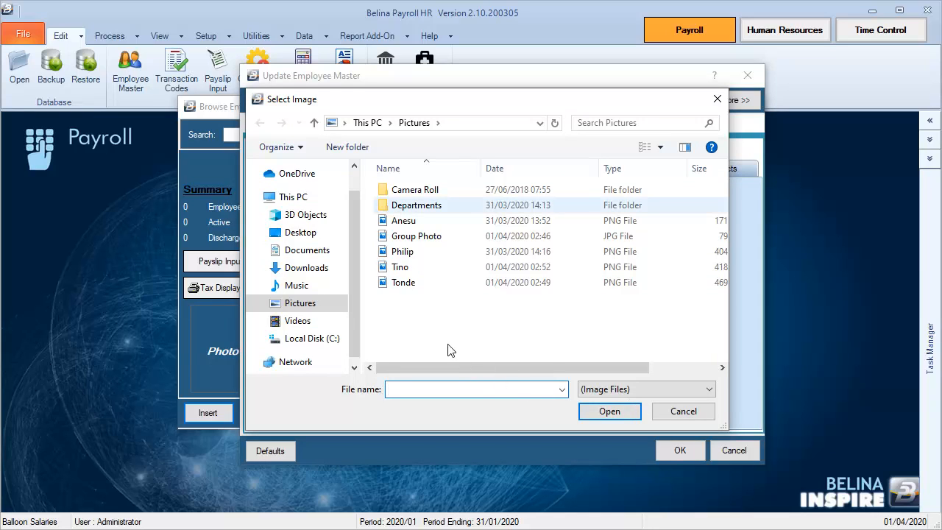
left_click(405, 223)
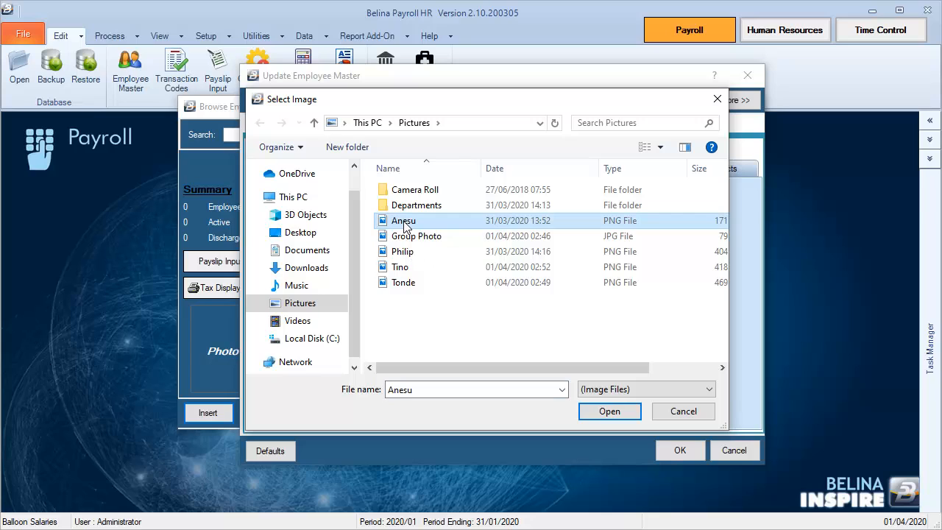
double_click(403, 223)
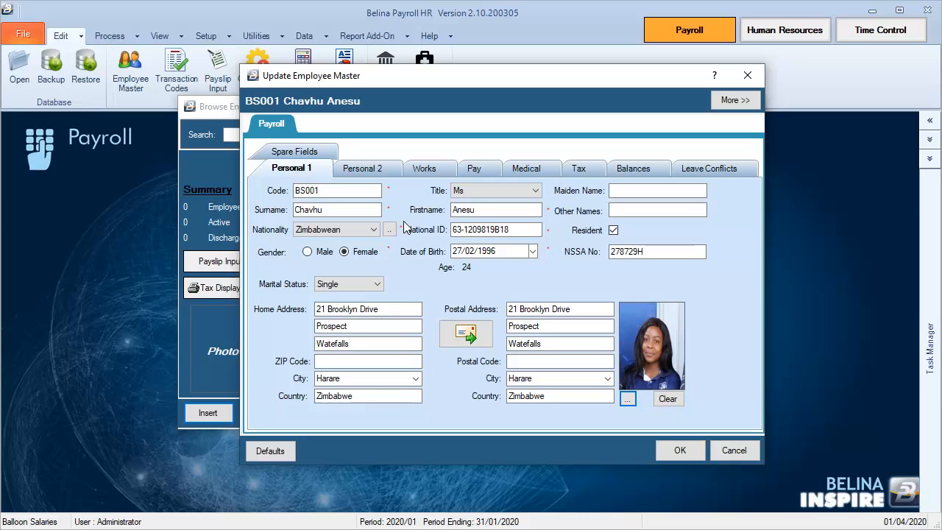
Set the employee's engagement date to 15/01/2020 in the works details.
left_click(360, 171)
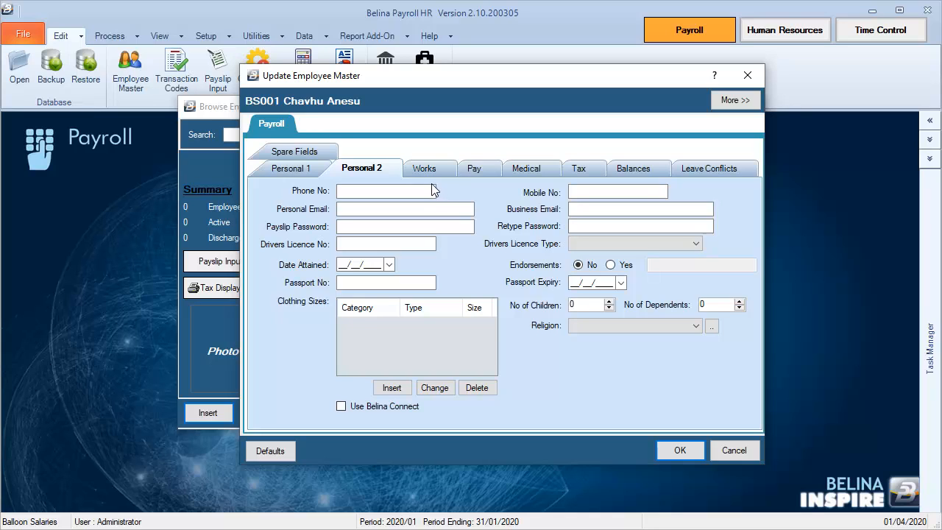
left_click(424, 171)
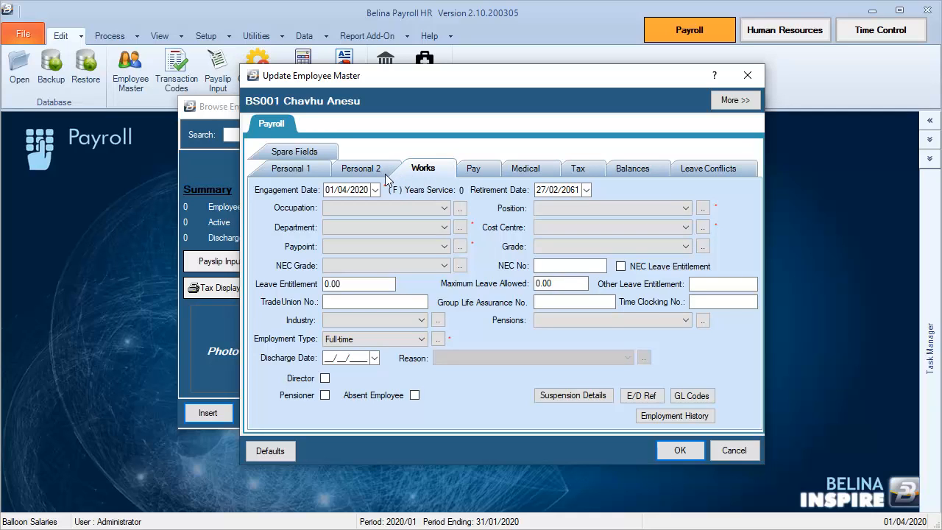
left_click(375, 189)
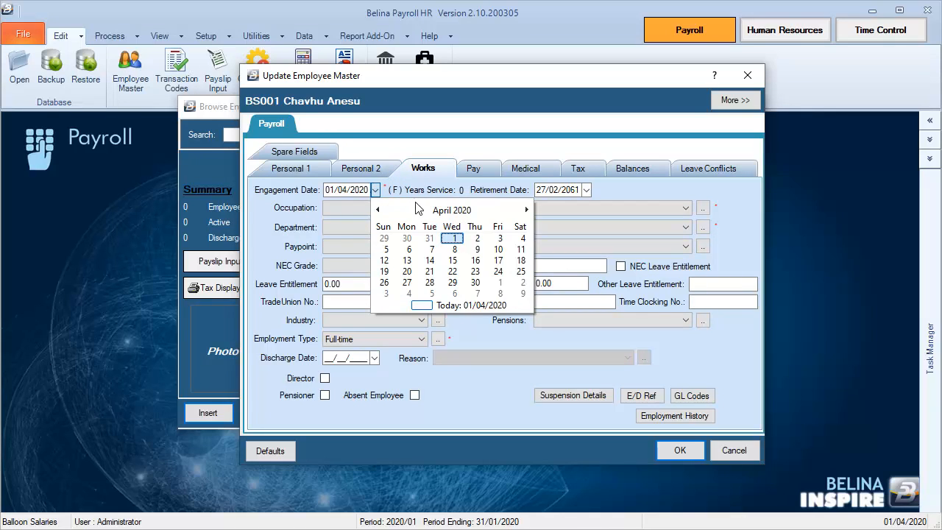
left_click(417, 212)
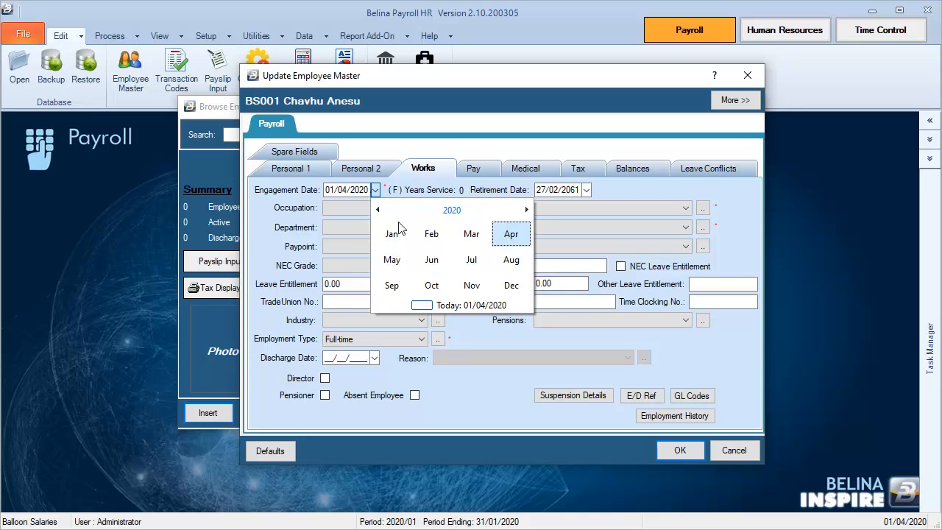
left_click(392, 234)
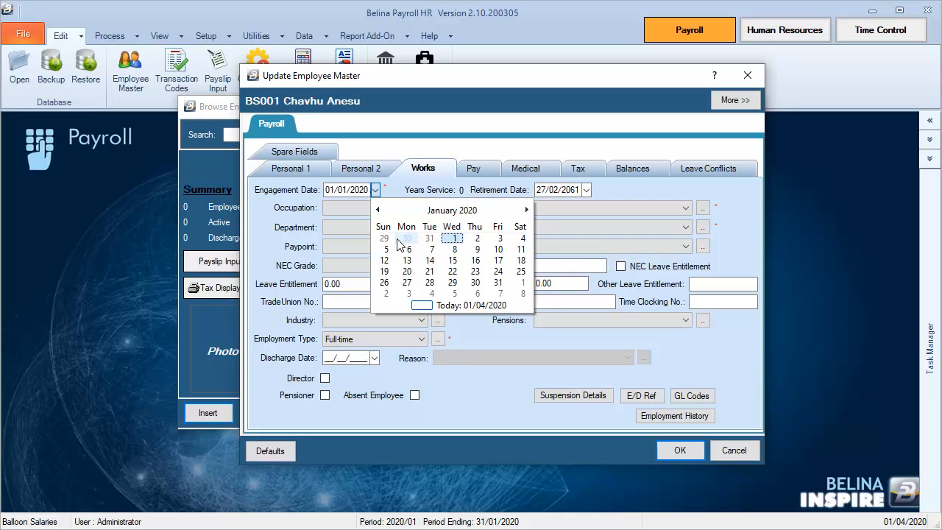
left_click(454, 263)
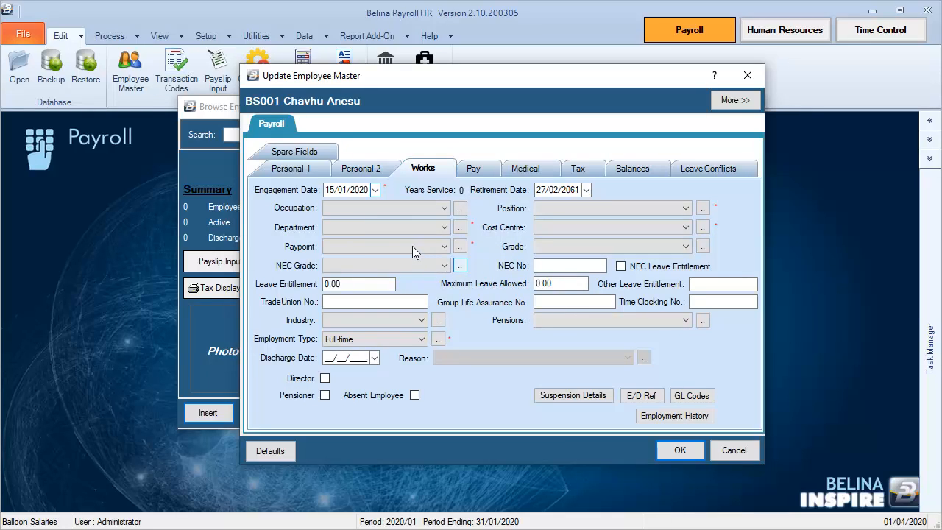
Add a new occupation named Accountant to the occupations list and assign it to the employee.
left_click(399, 208)
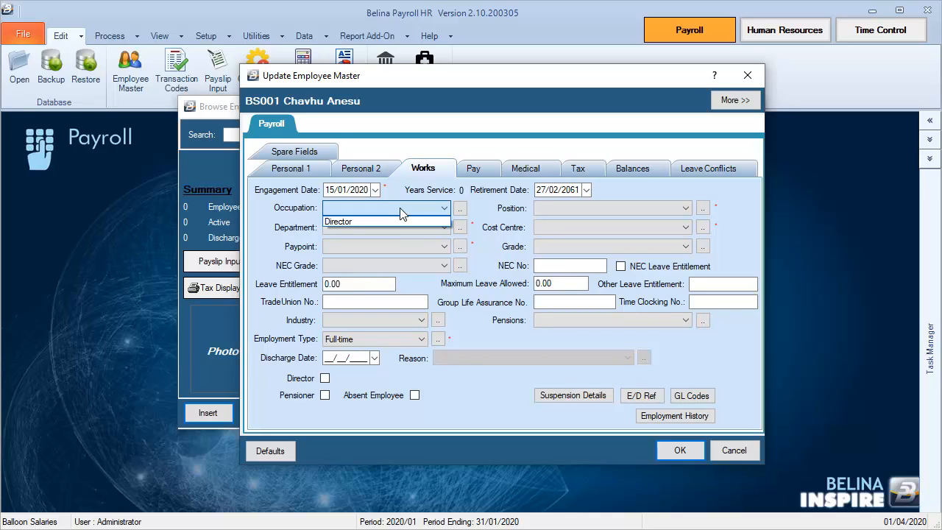
left_click(461, 208)
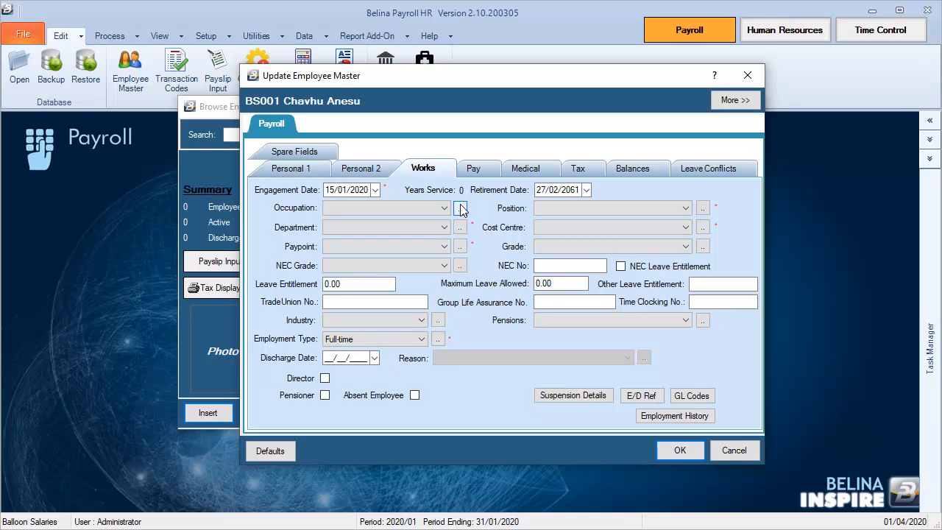
left_click(461, 209)
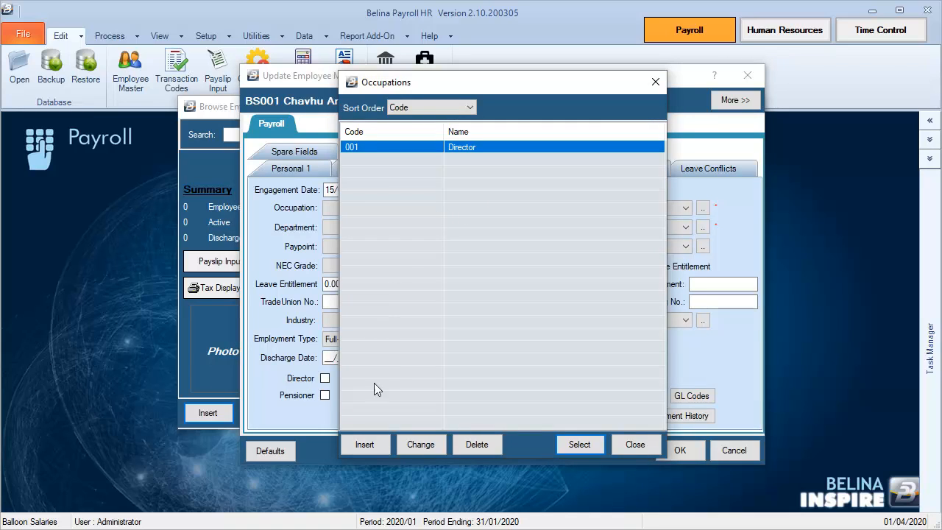
left_click(364, 445)
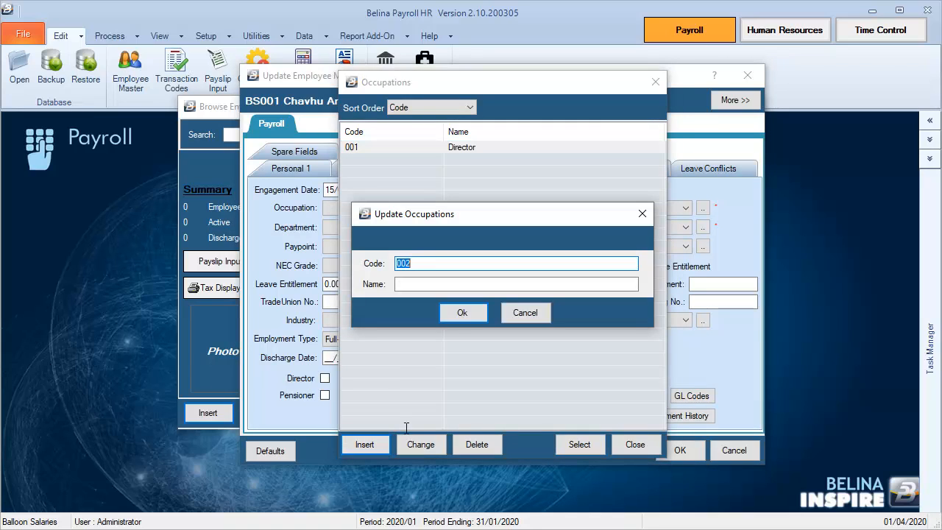
left_click(439, 283)
type("Ac")
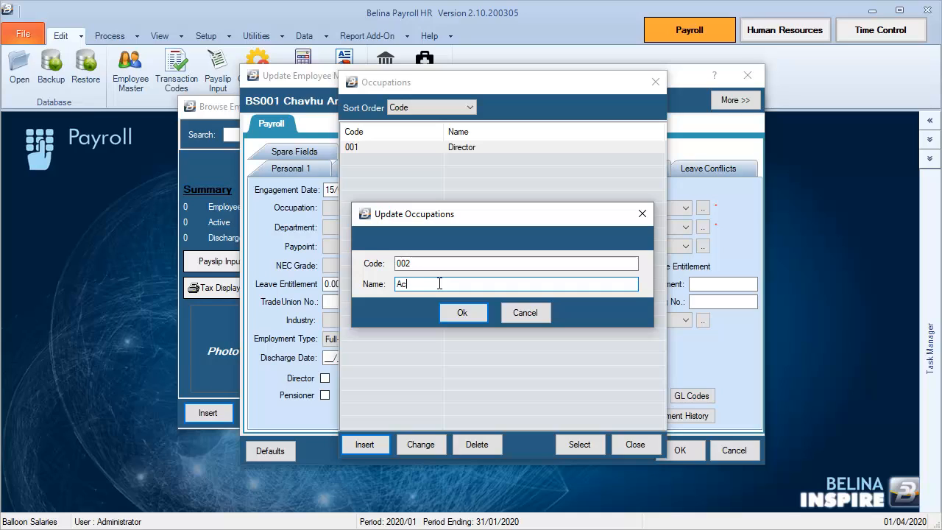
type("countant")
left_click(466, 312)
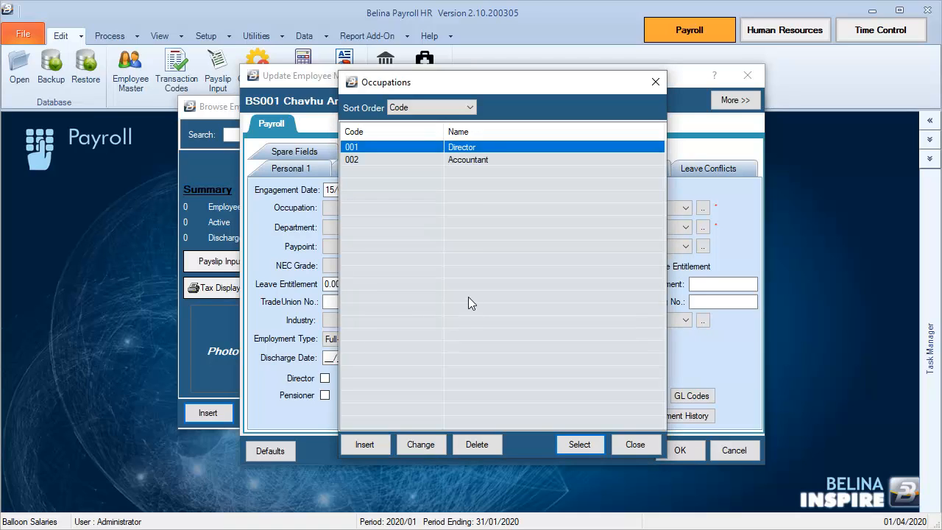
left_click(489, 159)
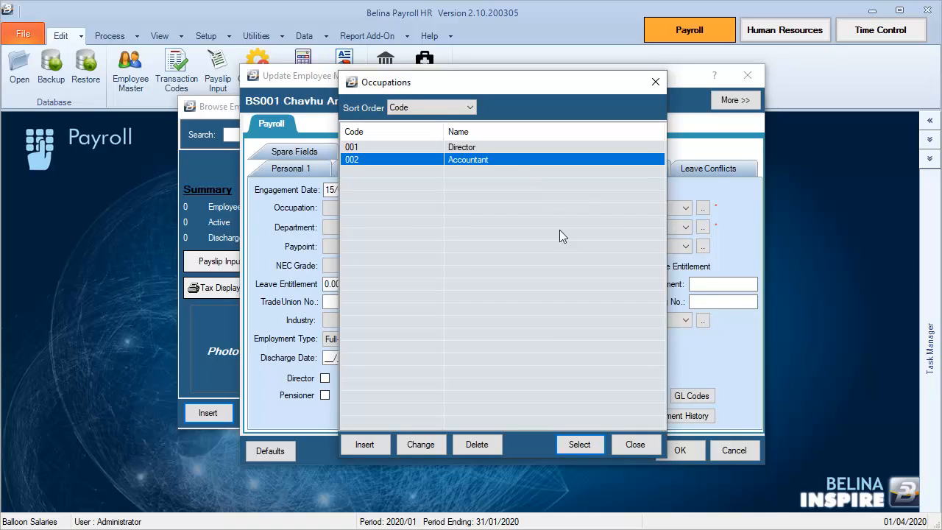
left_click(590, 451)
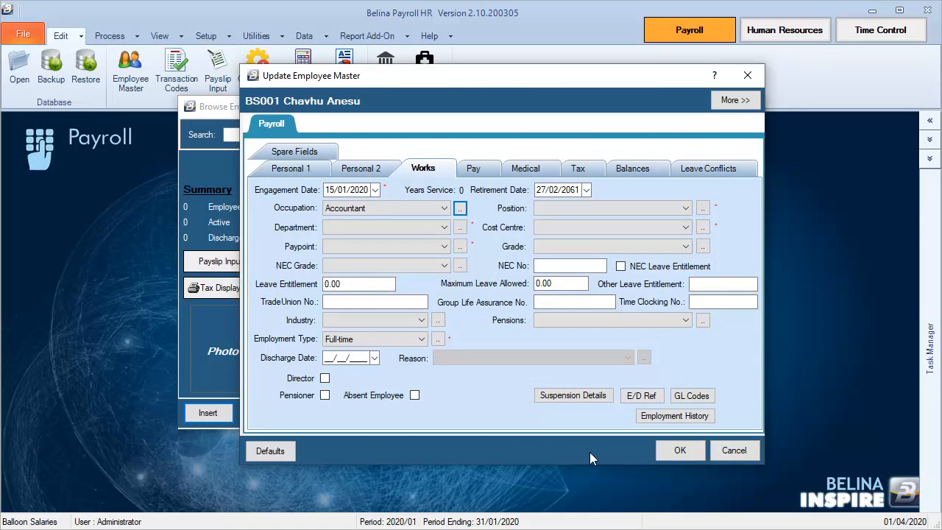
Set the employee's department to Finance and the paypoint to Harare.
left_click(366, 228)
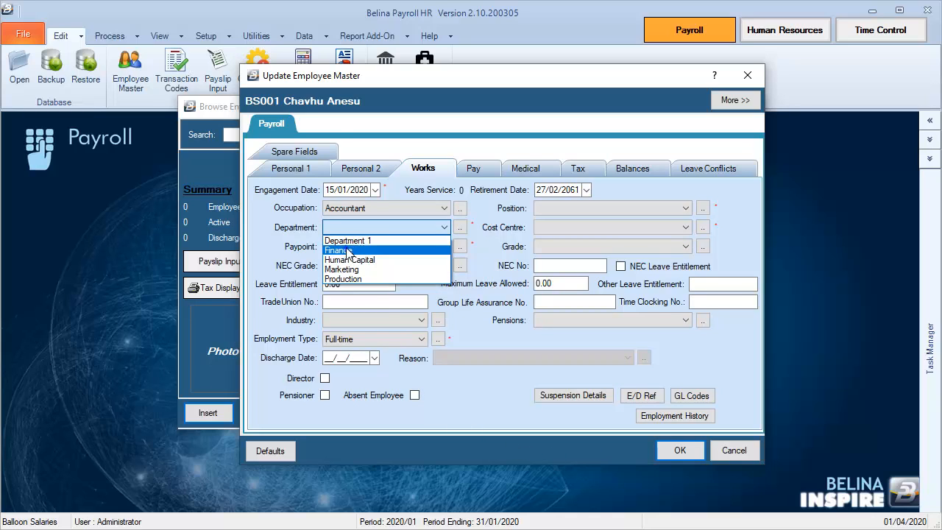
left_click(348, 250)
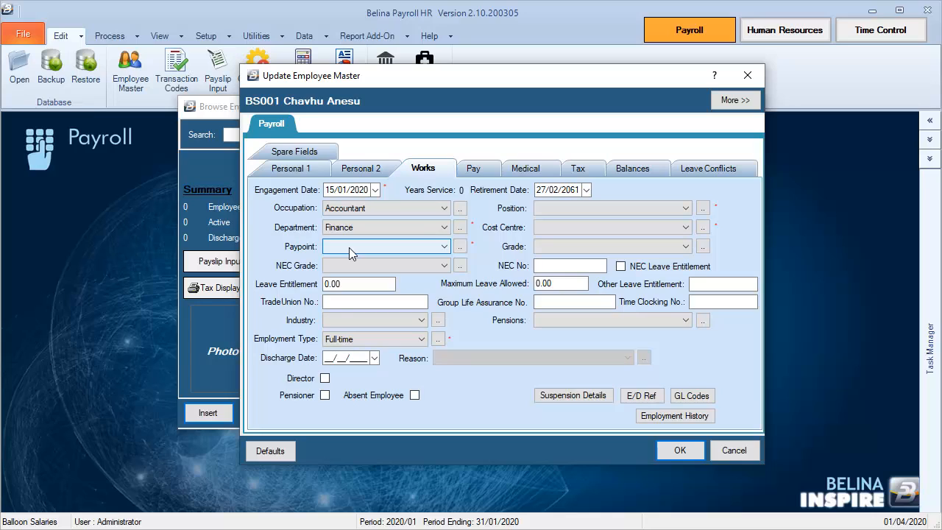
left_click(349, 248)
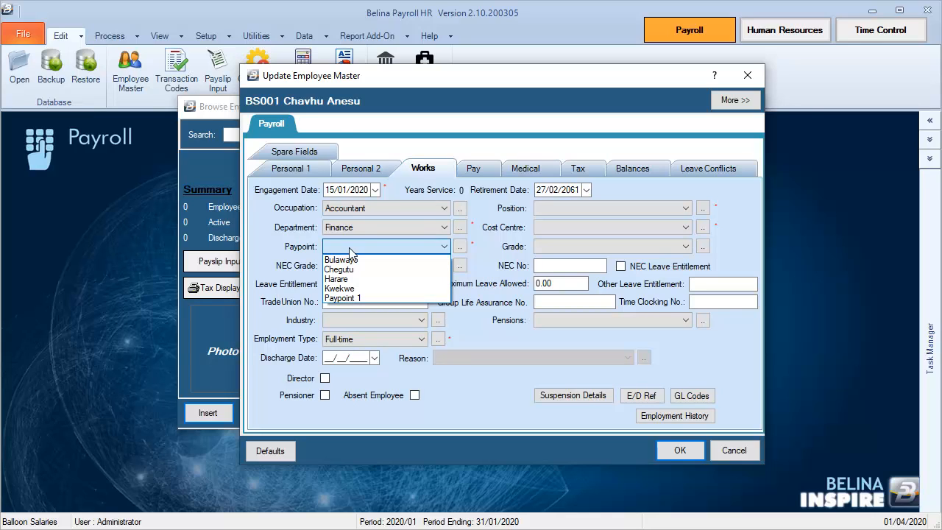
left_click(350, 280)
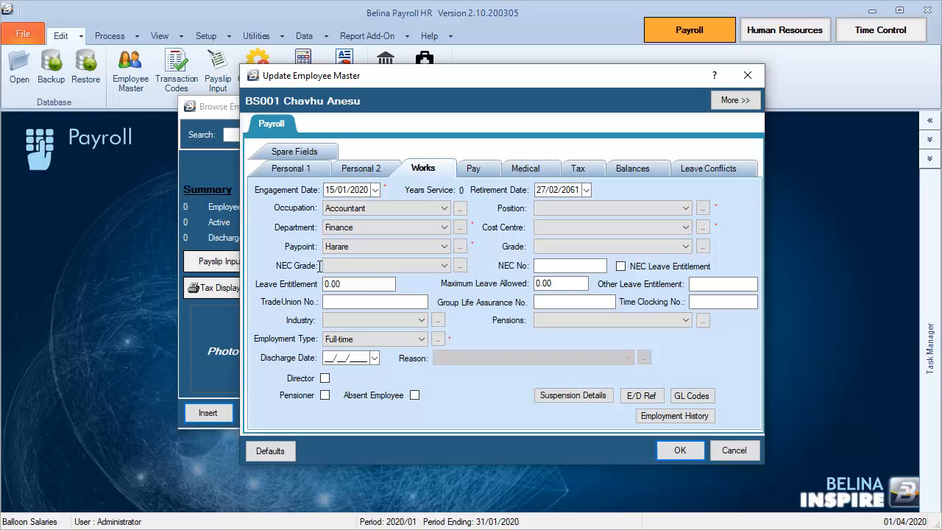
Set the leave entitlement to 22 and check the employment type options, keeping Full-time.
left_click(354, 284)
key("BackSpace")
key("BackSpace")
key("BackSpace")
key("BackSpace")
type("22")
left_click(328, 339)
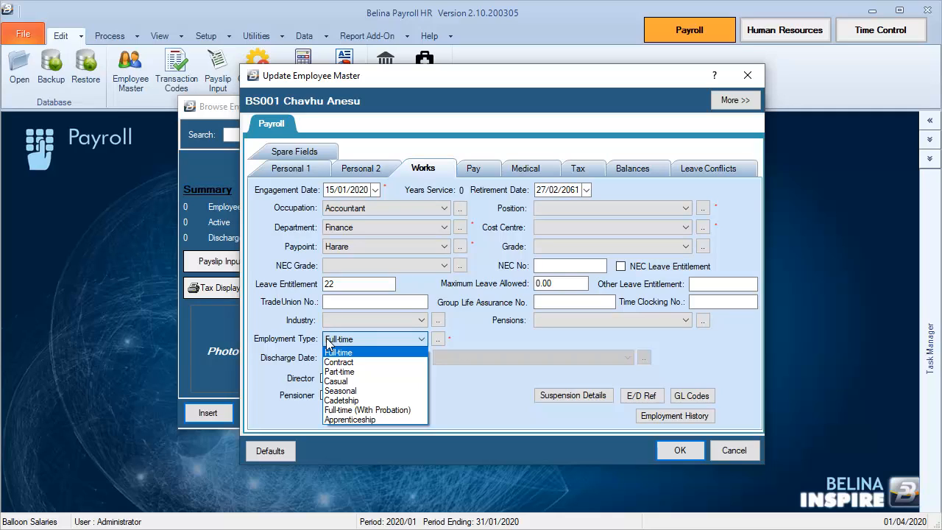
left_click(461, 340)
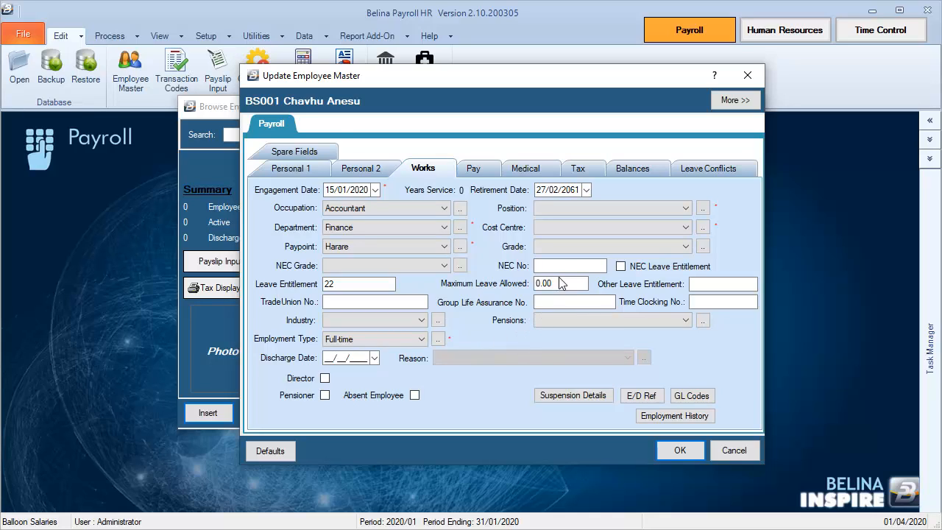
Set the employee's position to Accounts Clerk and the cost centre to Finance.
left_click(570, 209)
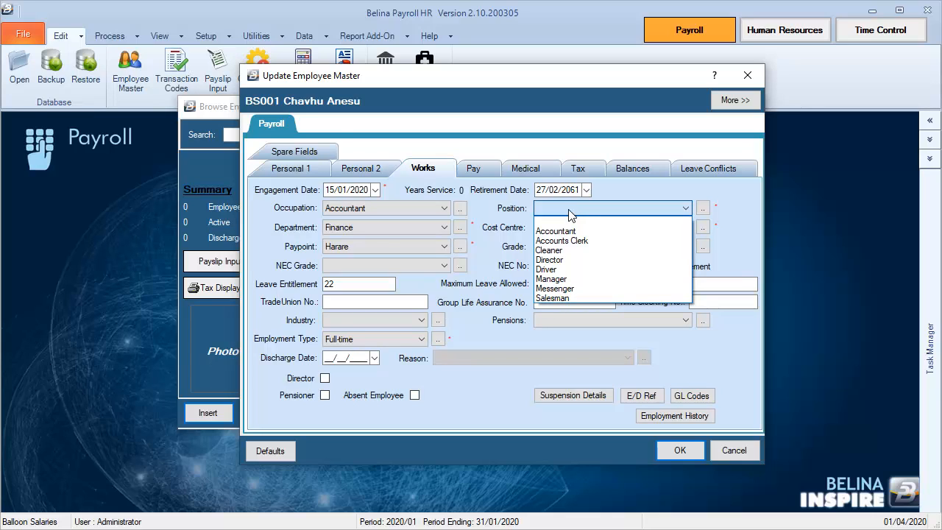
left_click(573, 240)
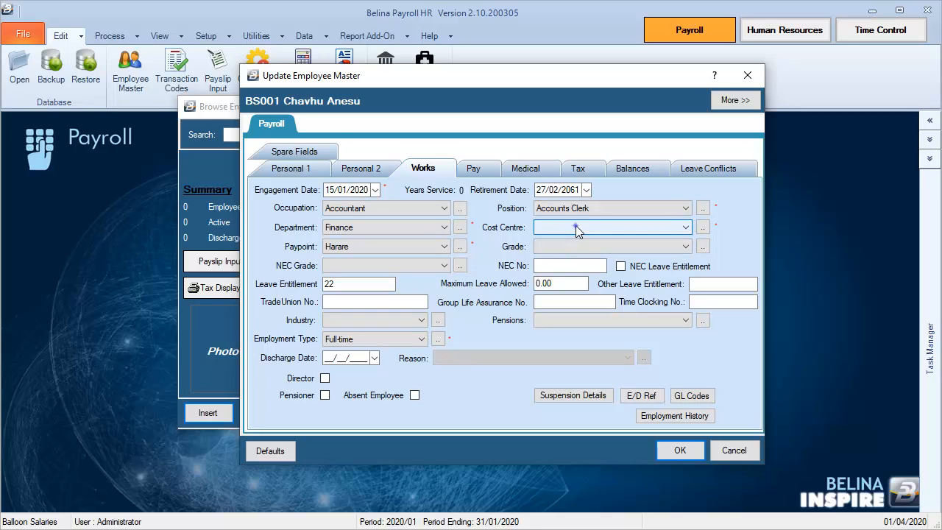
left_click(575, 225)
left_click(561, 251)
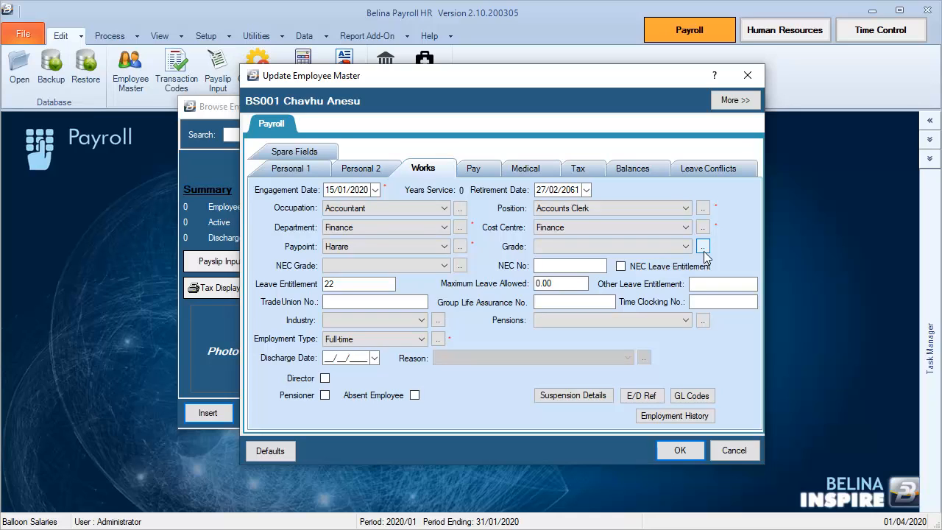
In the employee's pay details, keep Transfer as the payment method and choose Period as the payment basis.
left_click(479, 170)
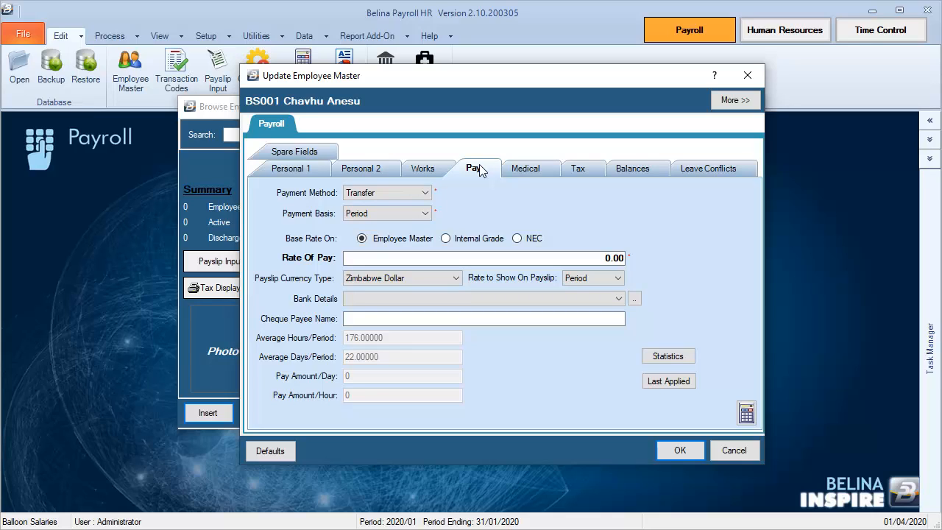
left_click(389, 193)
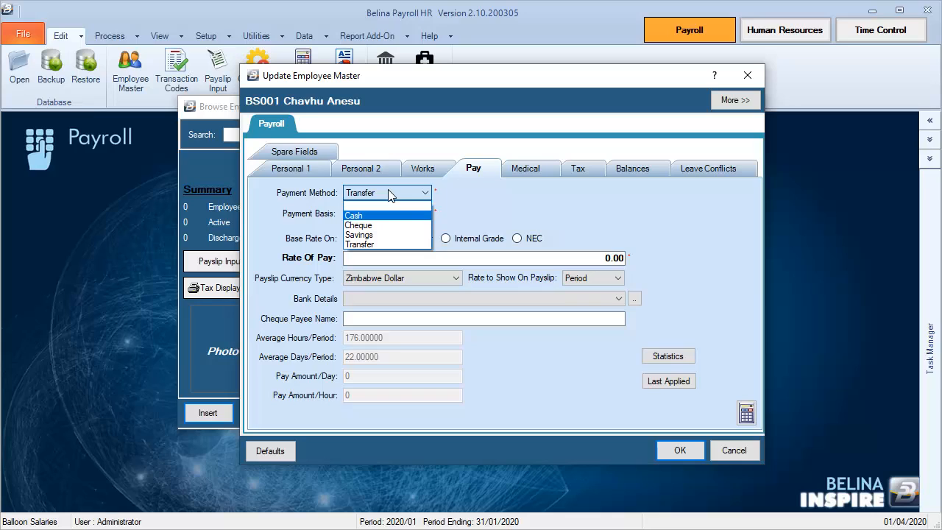
left_click(465, 209)
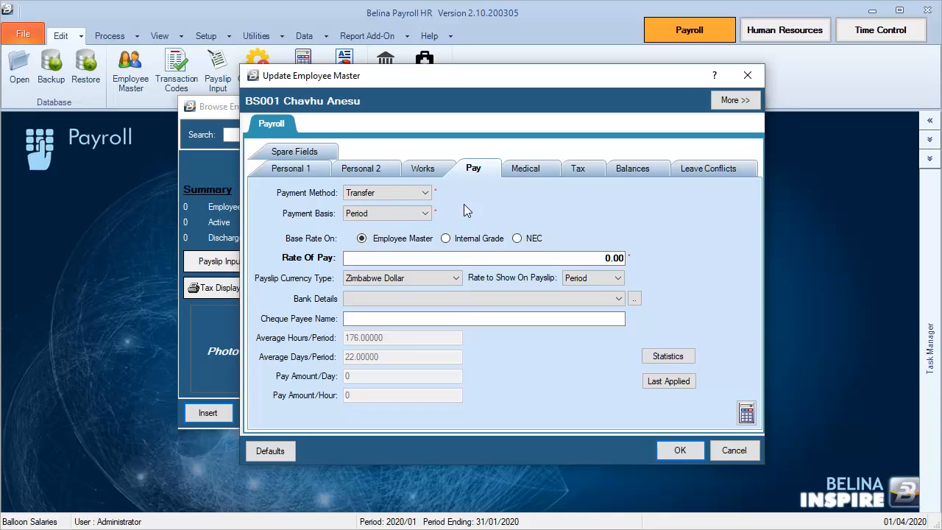
left_click(426, 214)
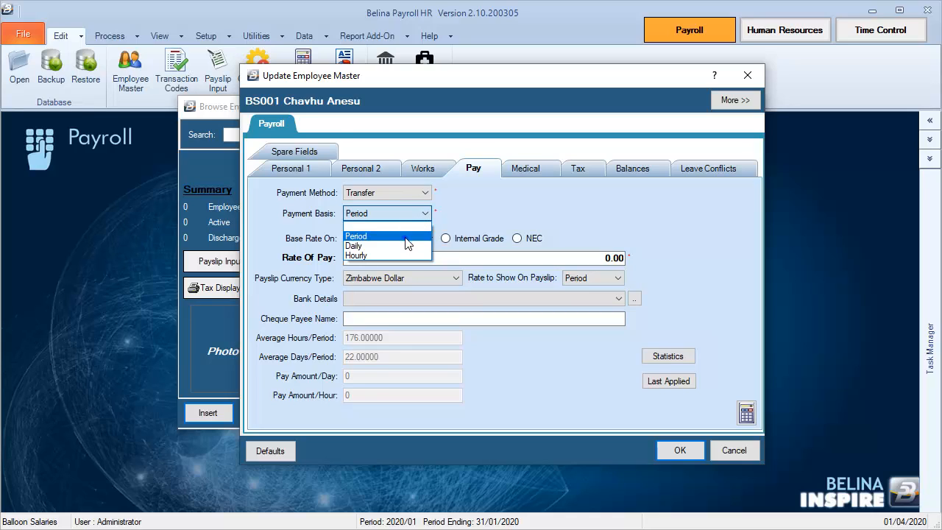
left_click(407, 236)
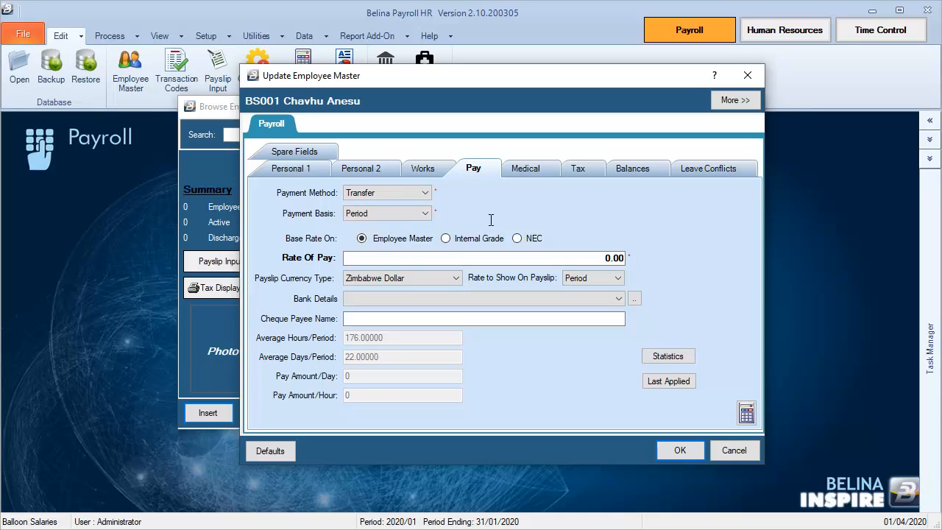
Set the employee's rate of pay to 3500.
left_click(592, 260)
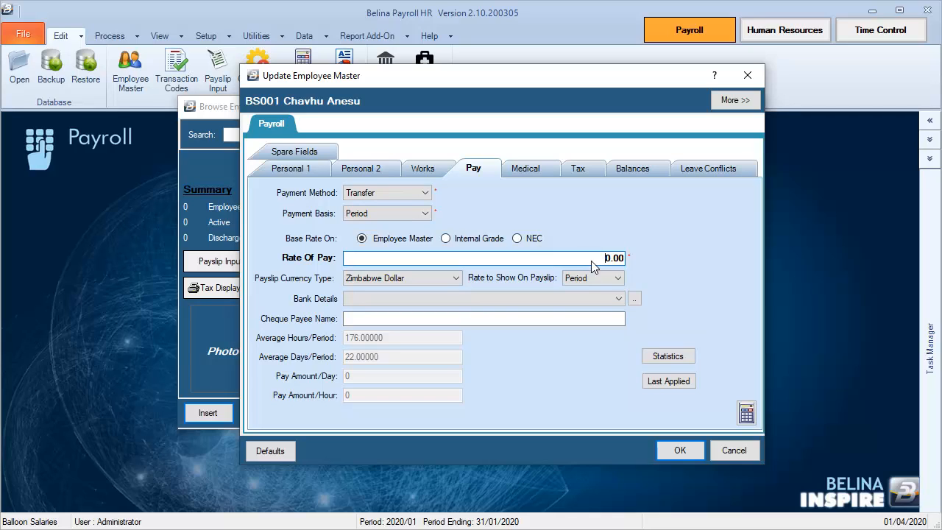
type("350")
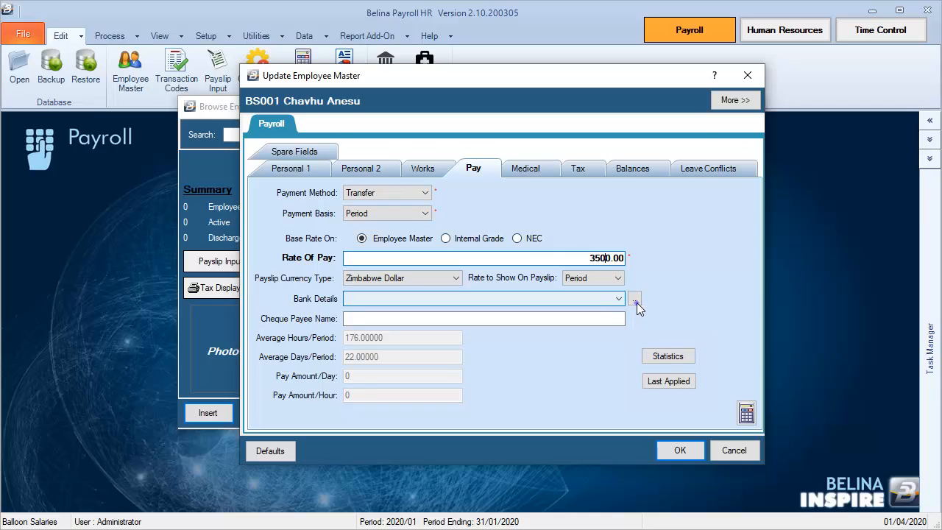
Start a new bank details entry for the employee with bank CBZ and branch C B Z - BORROWDALE.
left_click(634, 299)
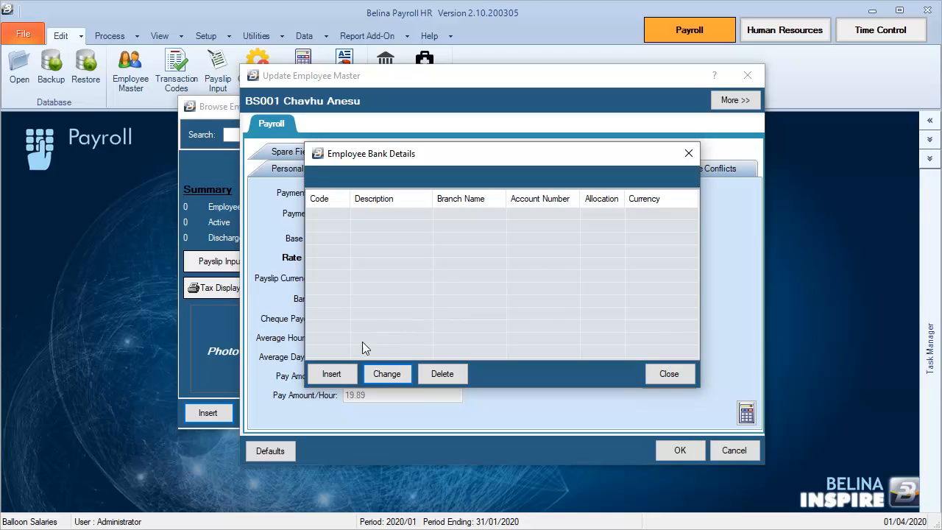
left_click(333, 373)
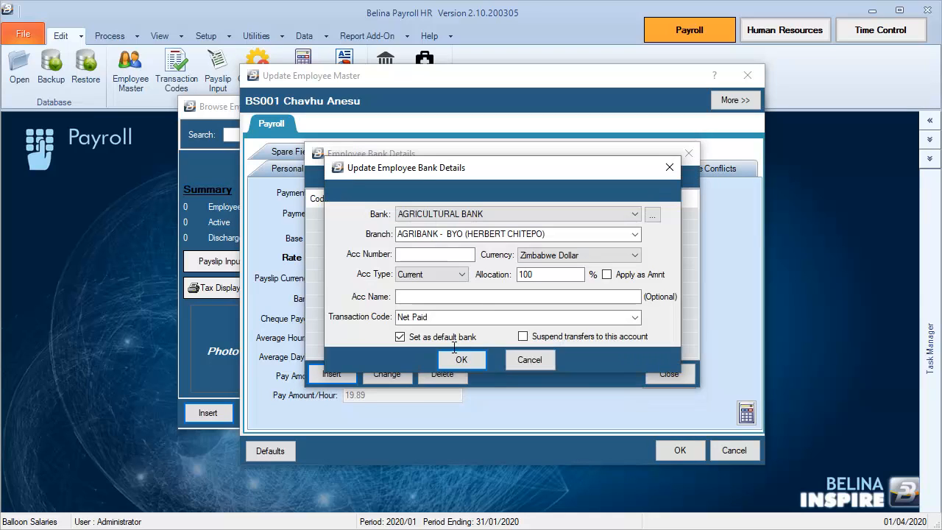
left_click(524, 216)
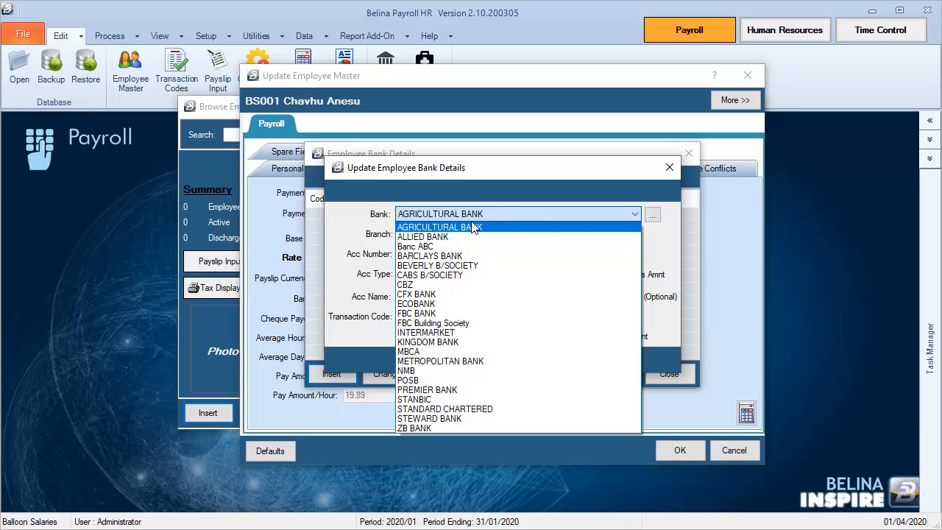
left_click(411, 285)
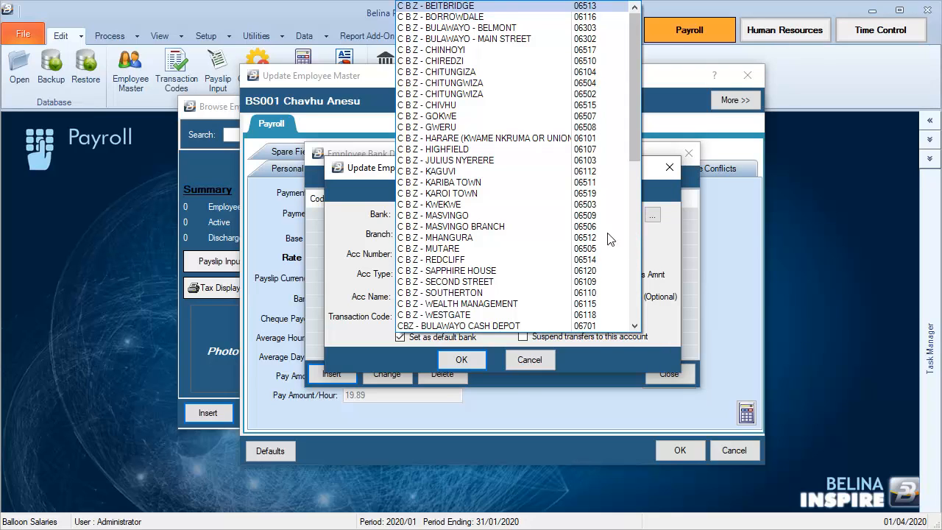
left_click(469, 18)
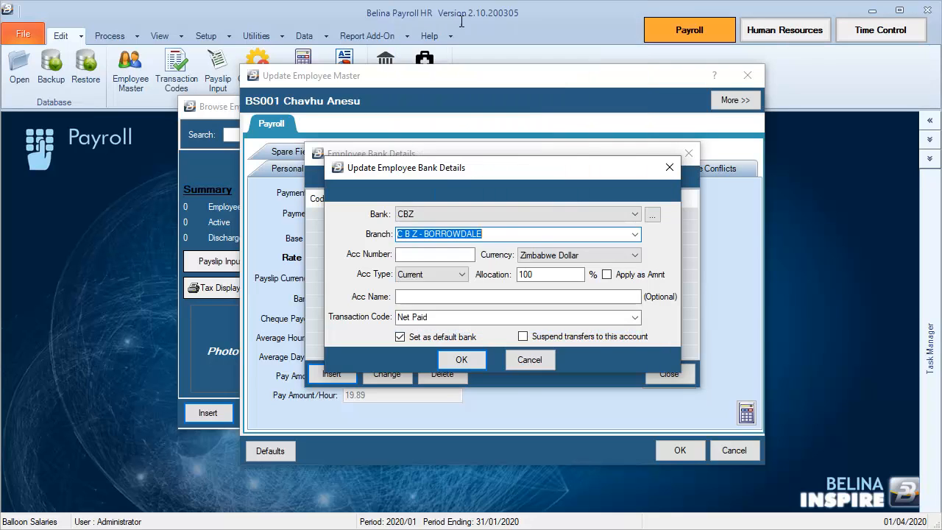
Enter the employee's bank account number, save the bank entry and return to the pay details.
left_click(425, 259)
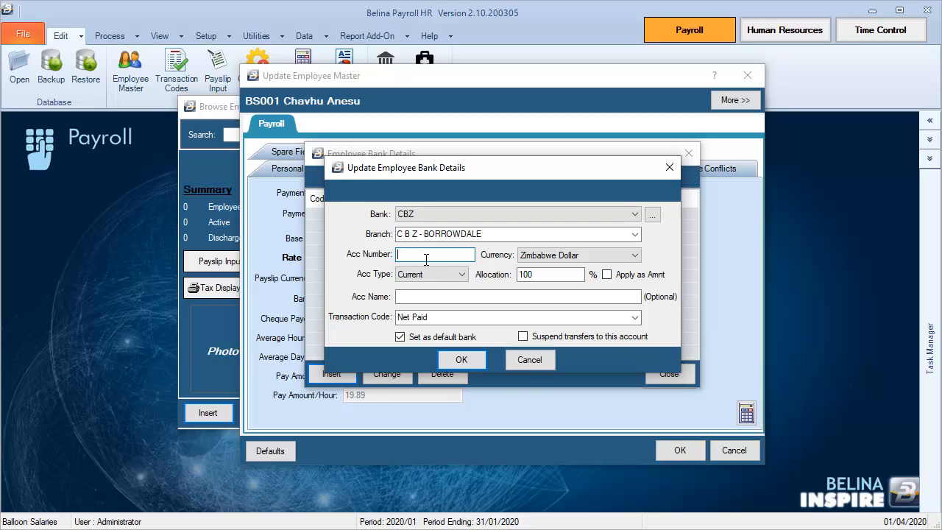
left_click(461, 361)
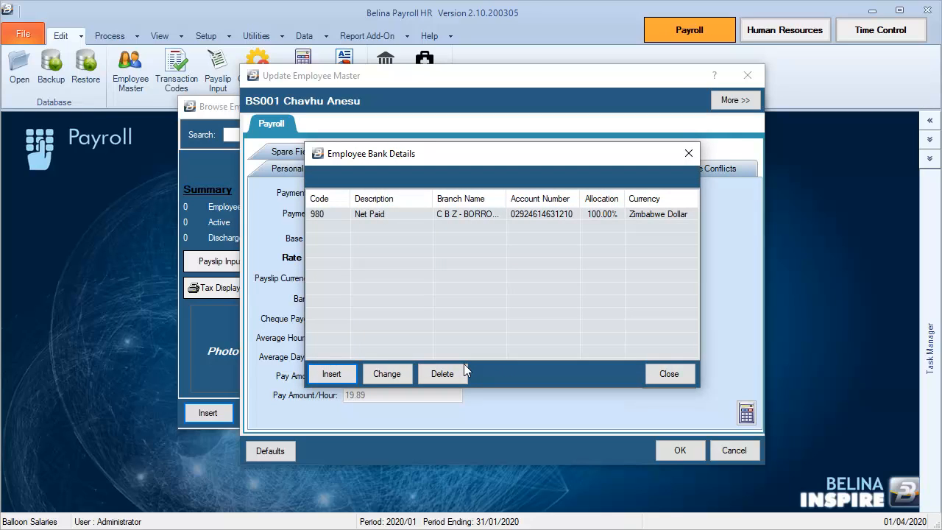
left_click(669, 375)
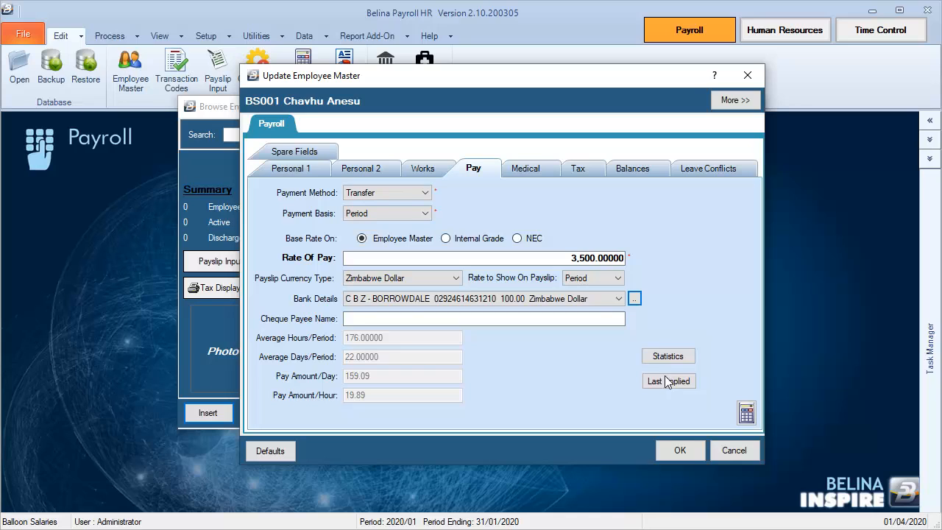
View the employee's tax details and save the employee master record.
left_click(577, 171)
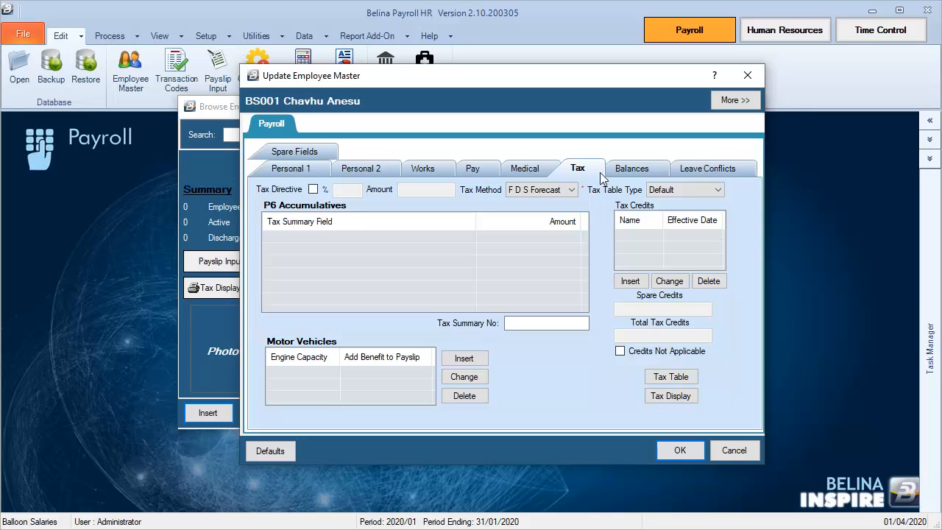
left_click(683, 449)
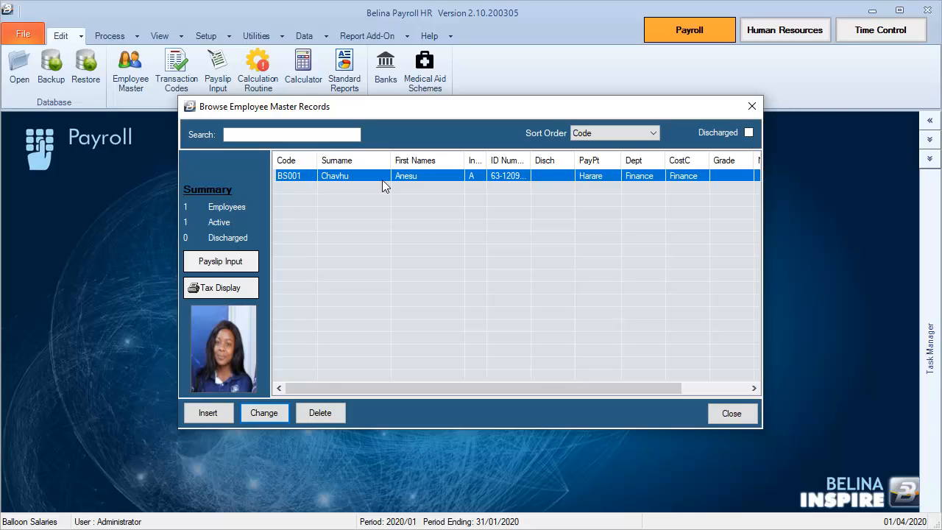
Reopen the saved employee record to check its personal details, and close it and the employee list.
left_click(274, 412)
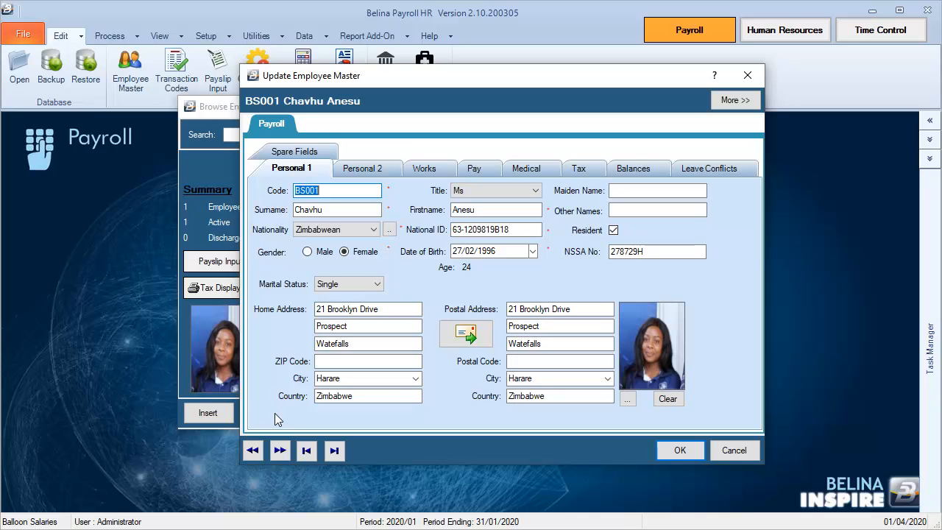
left_click(679, 450)
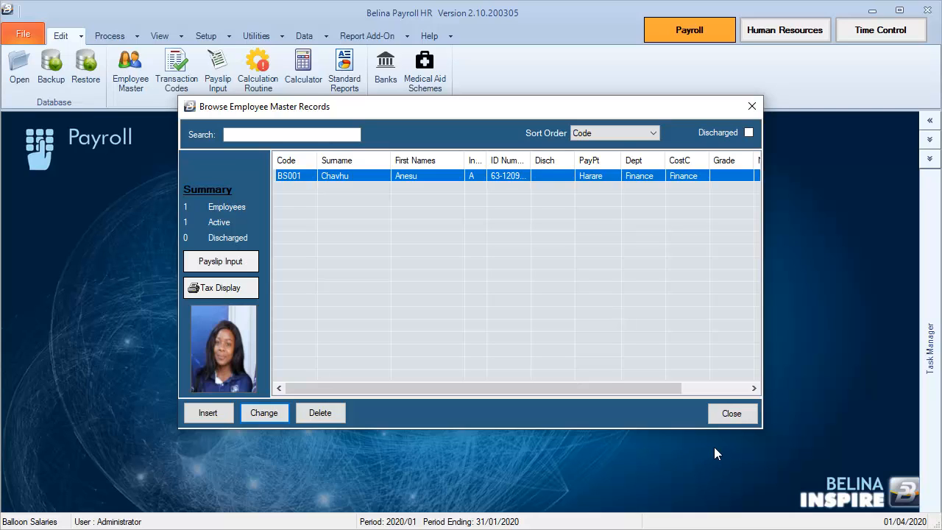
left_click(733, 414)
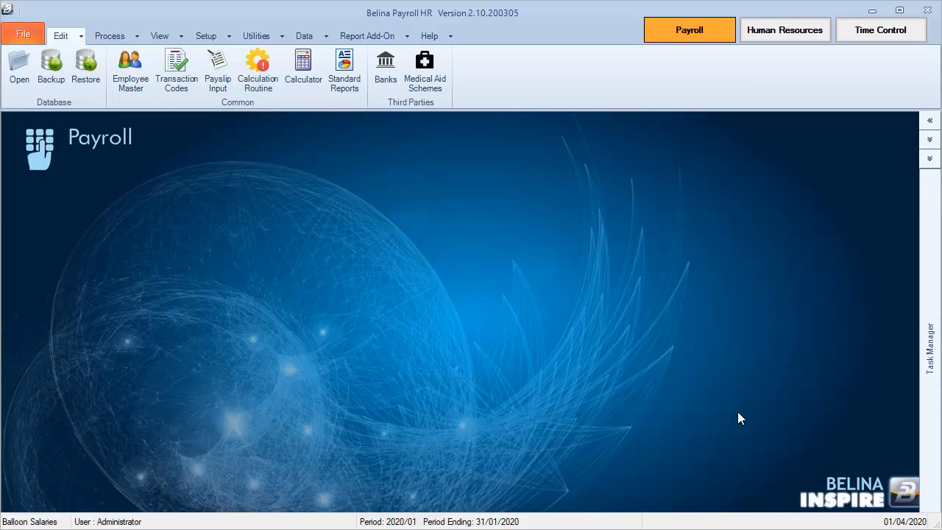